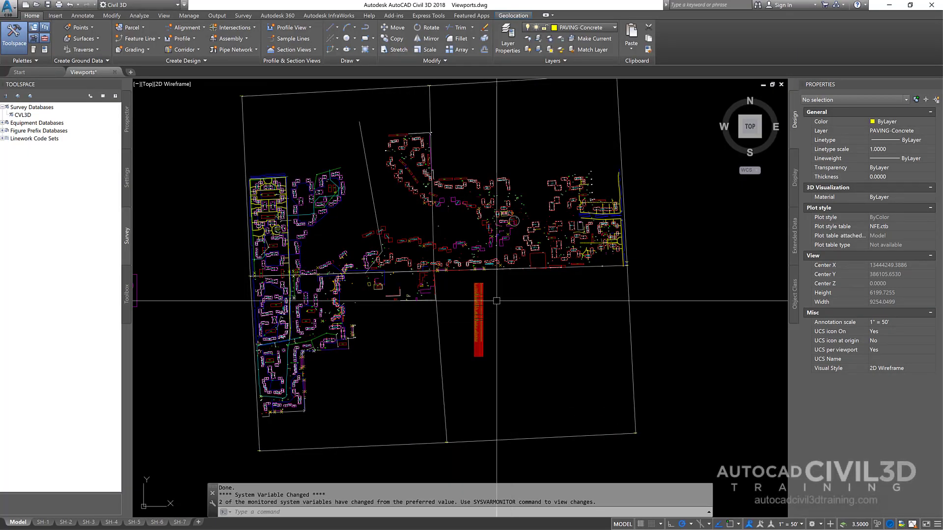
- Examine the building footprints, number labels and dimensions along the site's horizontal section line
mouse_move(442, 299)
middle_down()
mouse_move(460, 317)
mouse_move(416, 294)
mouse_move(402, 272)
middle_up()
scroll(363, 293, up, 4)
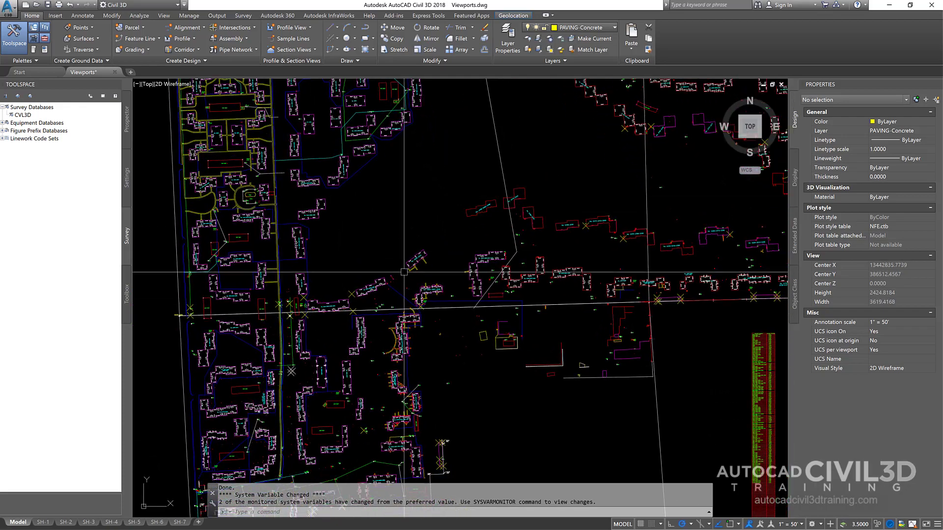
mouse_move(471, 259)
middle_down()
mouse_move(345, 266)
mouse_move(456, 286)
middle_up()
scroll(332, 244, up, 4)
scroll(331, 243, up, 2)
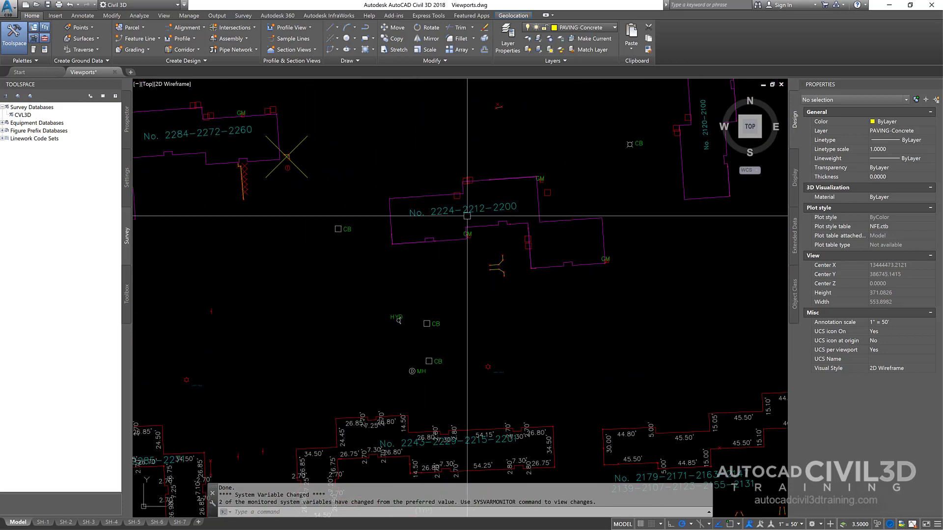
mouse_move(412, 255)
middle_down()
mouse_move(531, 272)
mouse_move(590, 259)
middle_up()
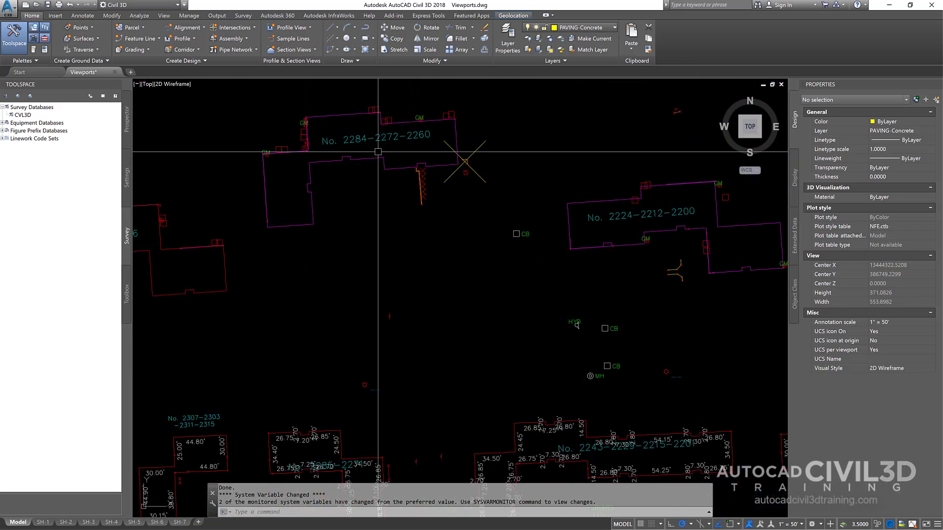
middle_drag(409, 326, 443, 187)
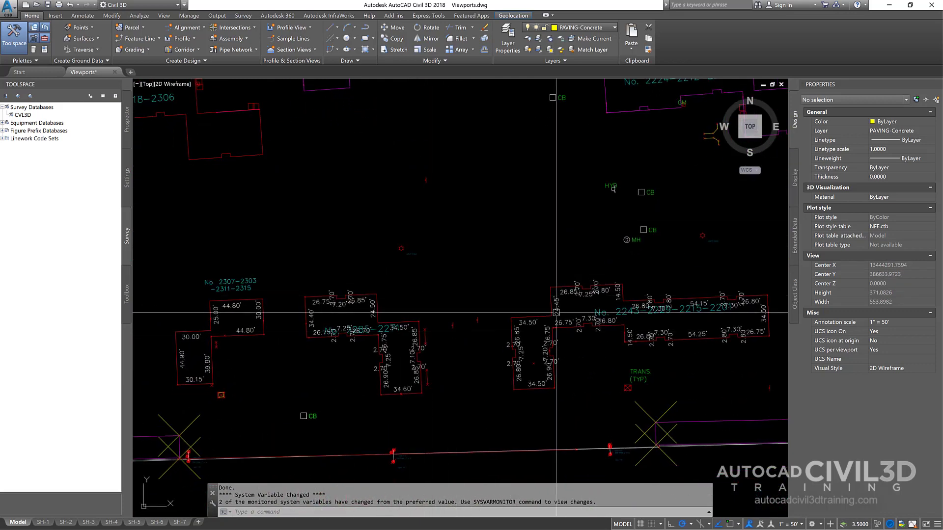
middle_drag(643, 310, 418, 323)
middle_drag(520, 321, 338, 269)
scroll(339, 269, down, 5)
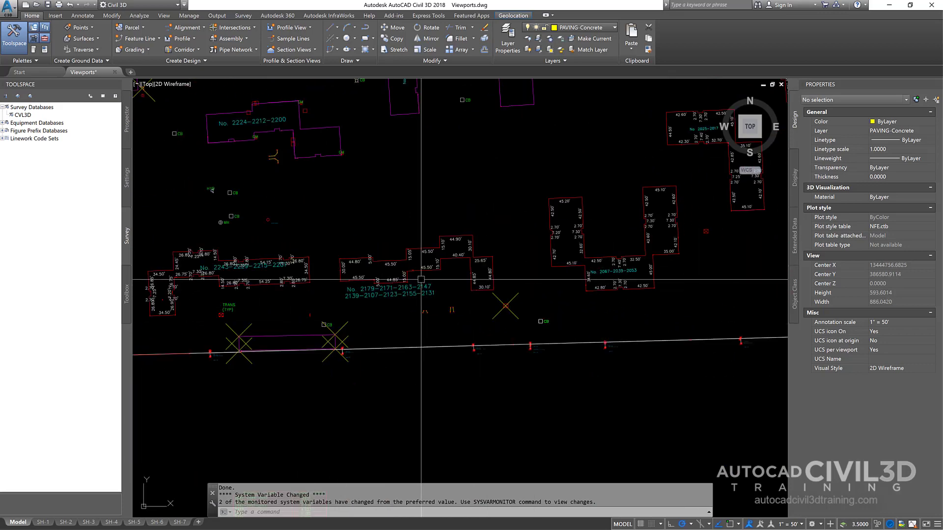
- Examine the table of building numbers below the site plan, down to its last filled rows
middle_drag(406, 414, 486, 294)
mouse_move(507, 256)
middle_down()
mouse_move(532, 277)
mouse_move(606, 293)
middle_up()
middle_drag(401, 295, 371, 245)
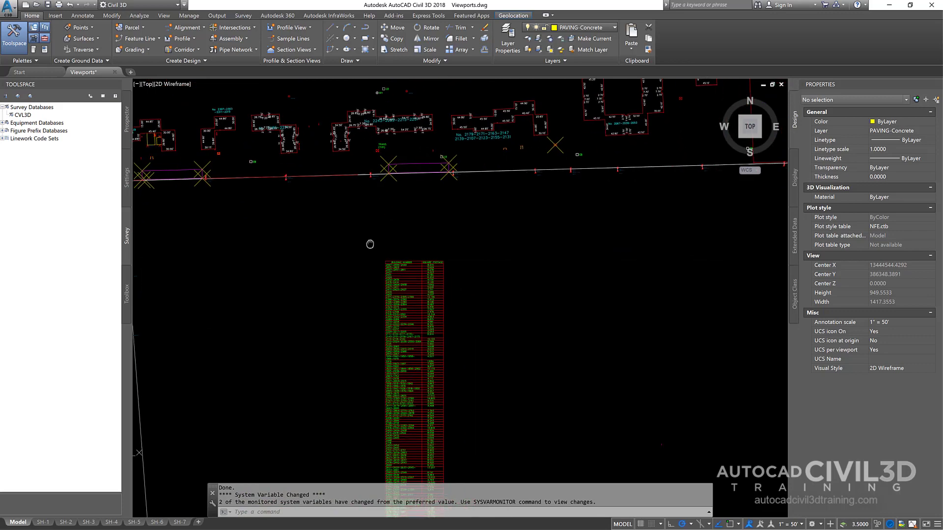
middle_drag(387, 352, 335, 171)
scroll(394, 348, up, 8)
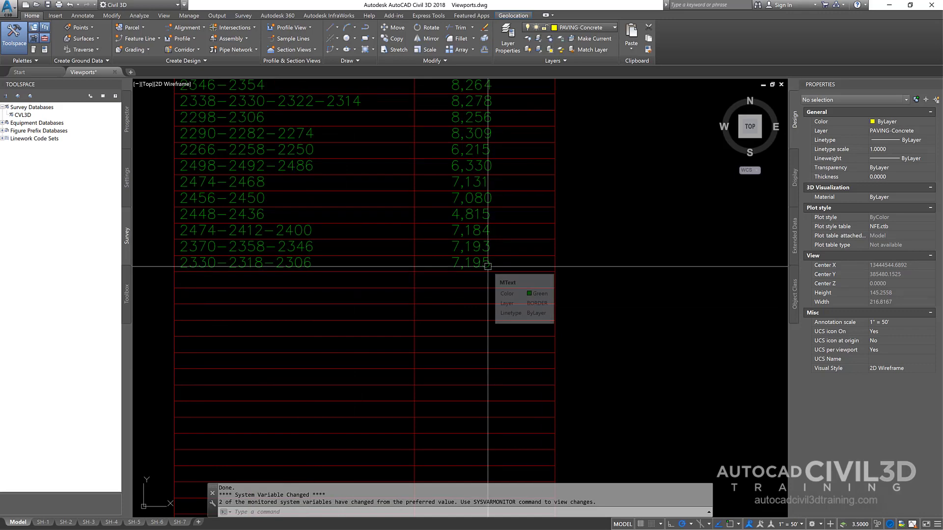
scroll(488, 266, down, 14)
- Examine the western, northern and eastern building groups of the site plan with their number labels
middle_drag(422, 253, 693, 266)
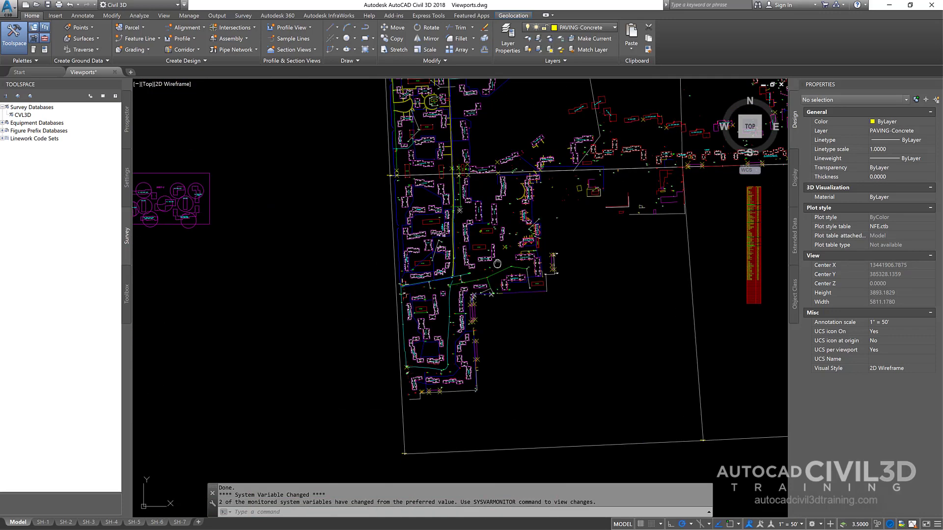
scroll(498, 336, up, 3)
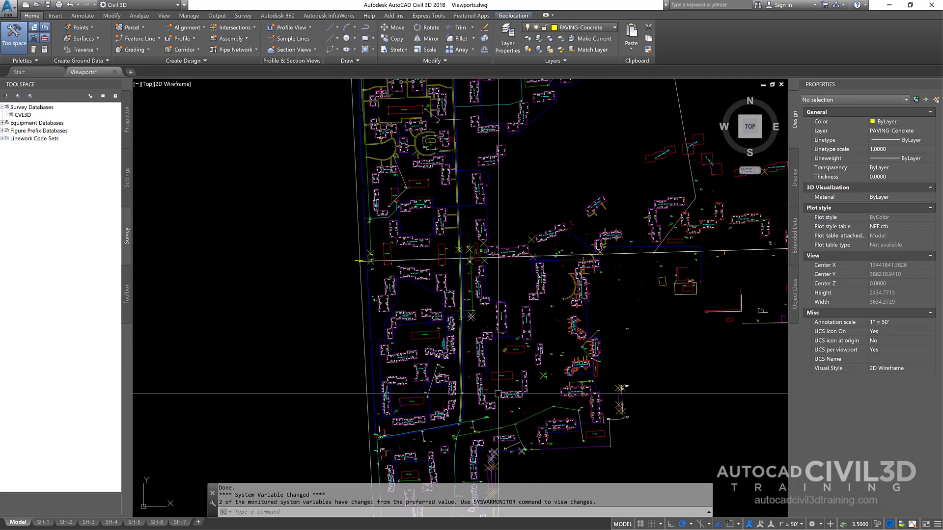
middle_drag(513, 302, 496, 435)
key(Escape)
middle_drag(551, 205, 433, 299)
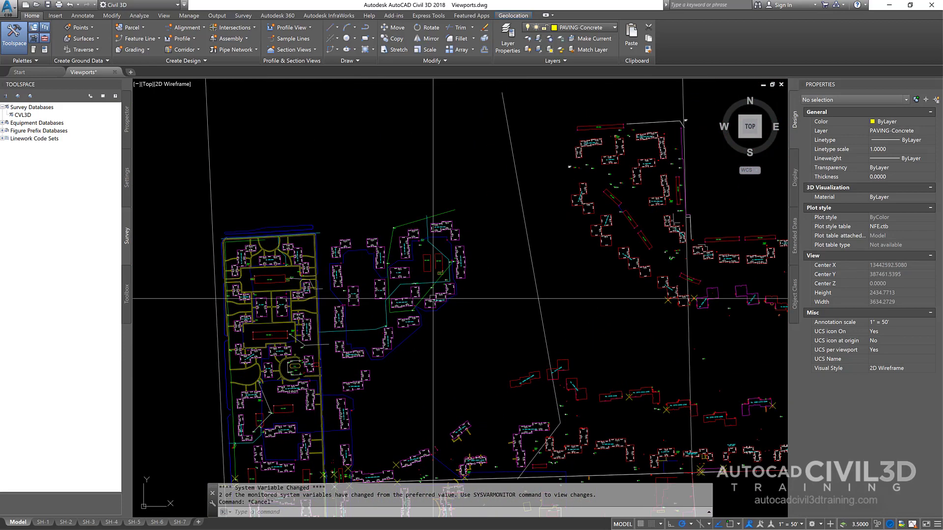
scroll(433, 299, up, 9)
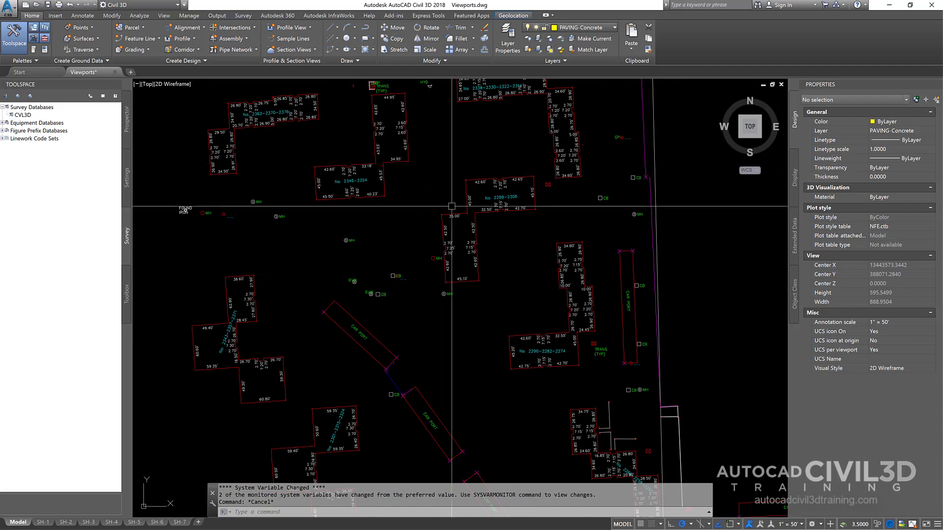
scroll(452, 199, down, 6)
middle_drag(586, 277, 311, 156)
middle_drag(515, 255, 381, 211)
scroll(409, 212, down, 2)
middle_drag(405, 287, 460, 217)
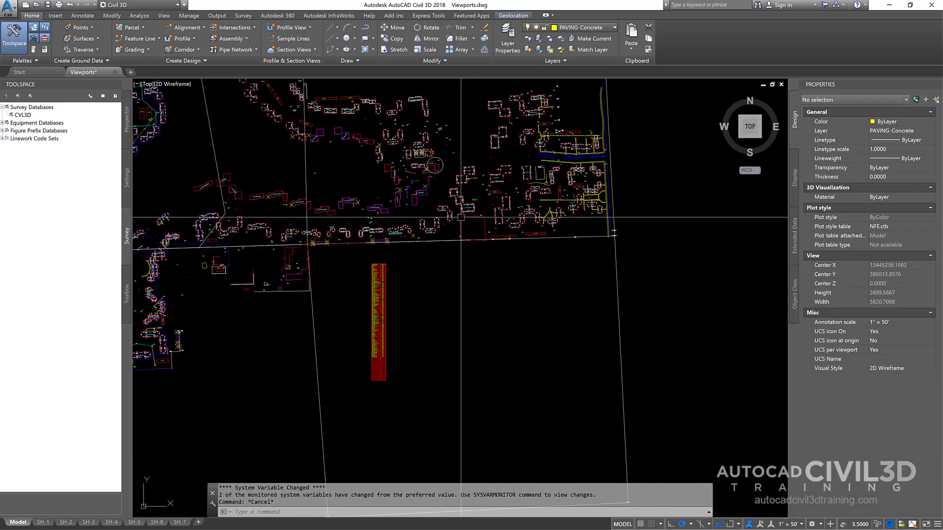
- Go back and forth between the building table and the building labels in the site plan to compare their entries
scroll(451, 350, up, 18)
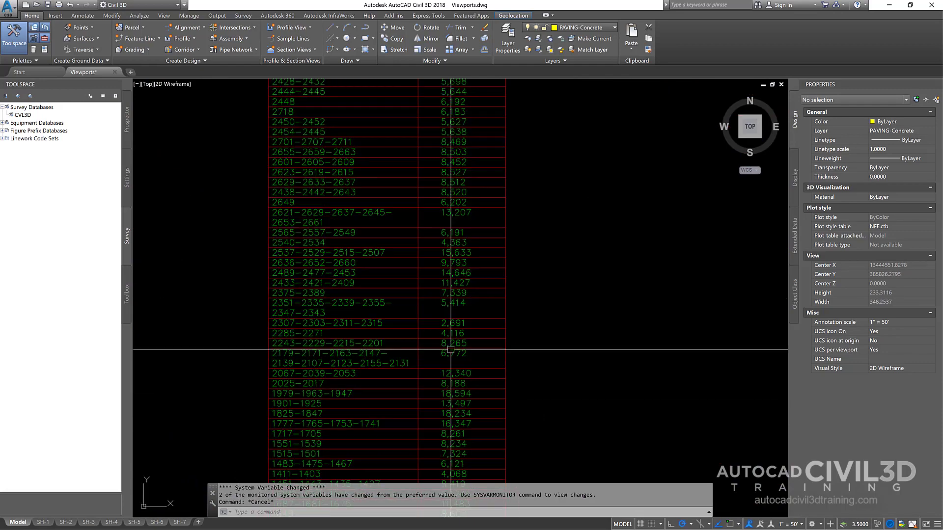
middle_drag(451, 364, 437, 78)
middle_drag(410, 338, 409, 87)
mouse_move(378, 355)
middle_down()
mouse_move(422, 135)
mouse_move(427, 167)
middle_up()
scroll(425, 163, down, 15)
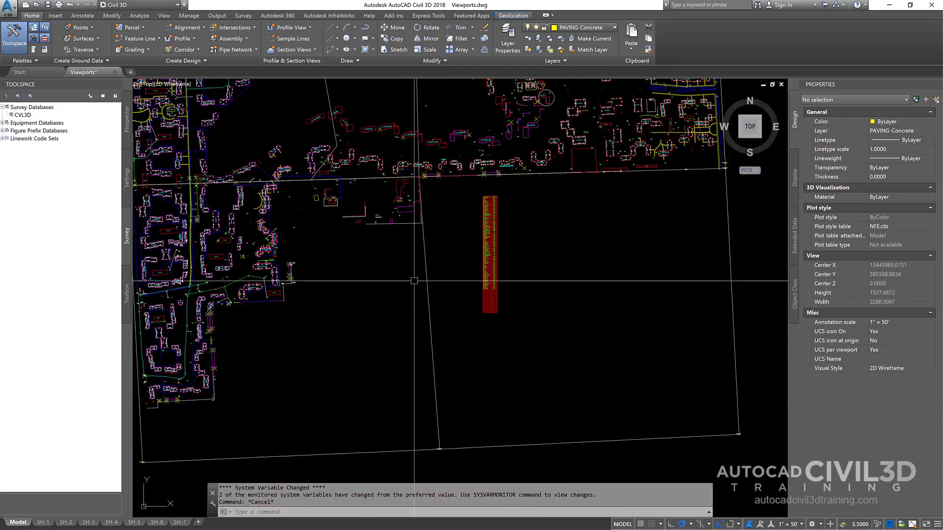
scroll(425, 131, up, 15)
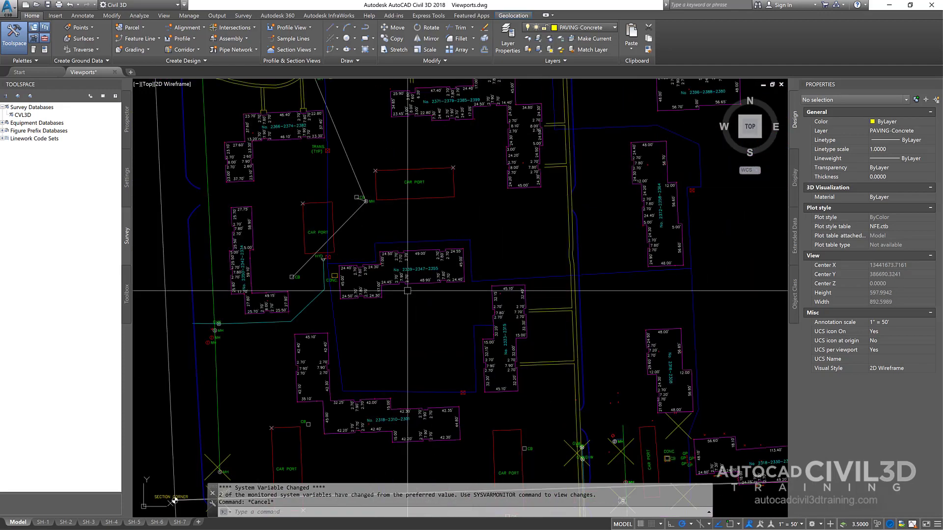
scroll(590, 242, down, 10)
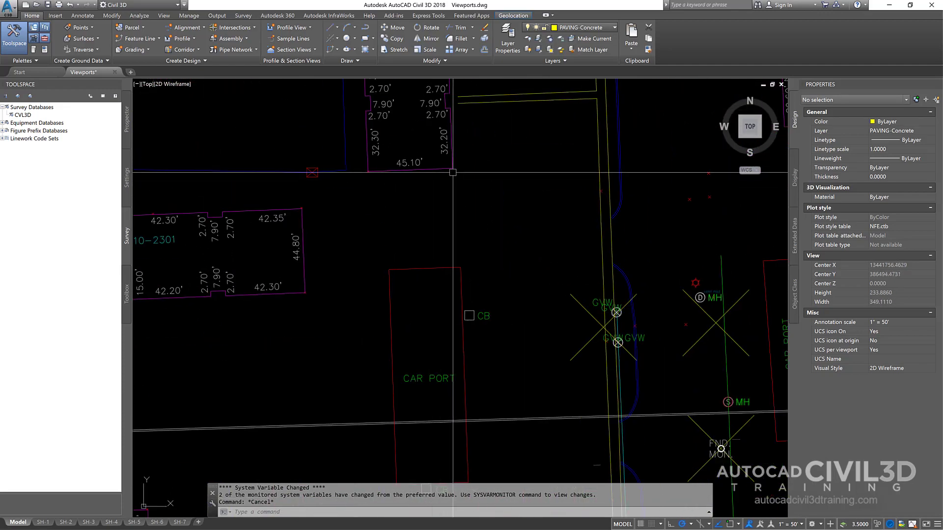
mouse_move(590, 242)
middle_down()
mouse_move(499, 221)
mouse_move(473, 260)
mouse_move(439, 259)
middle_up()
scroll(523, 227, up, 4)
scroll(497, 243, up, 2)
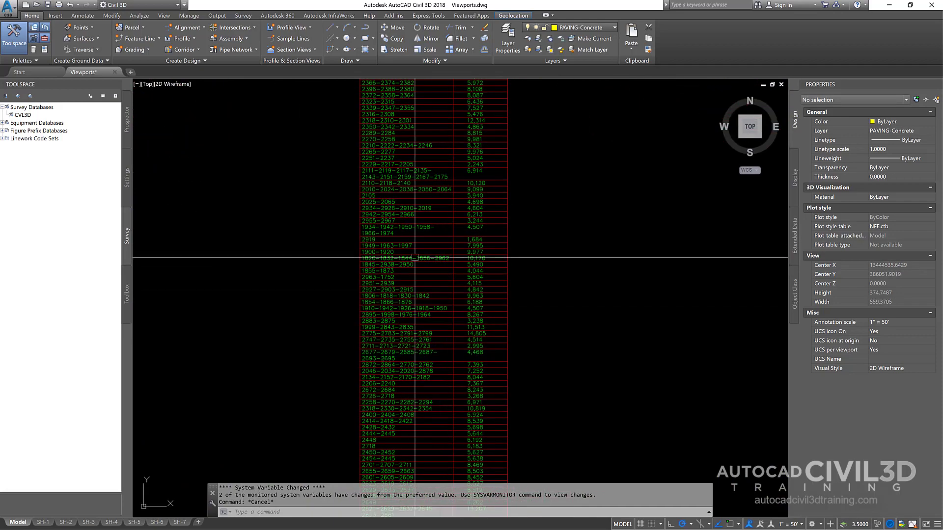
scroll(414, 259, up, 1)
scroll(413, 261, down, 2)
middle_drag(434, 302, 434, 289)
scroll(487, 244, down, 8)
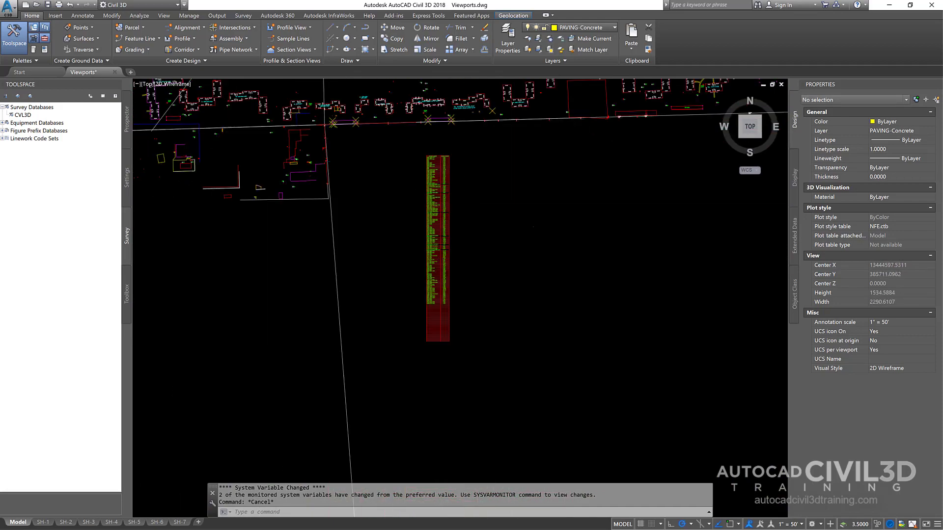
scroll(488, 244, down, 1)
middle_drag(480, 232, 493, 263)
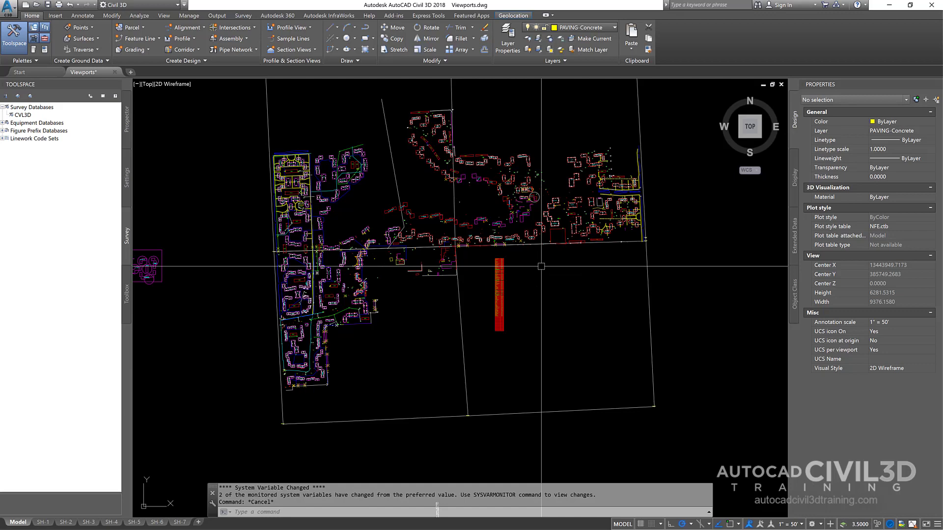
- Split model space into two viewports with the standard Two: Vertical configuration
text(VIEWPORTS)
key(Return)
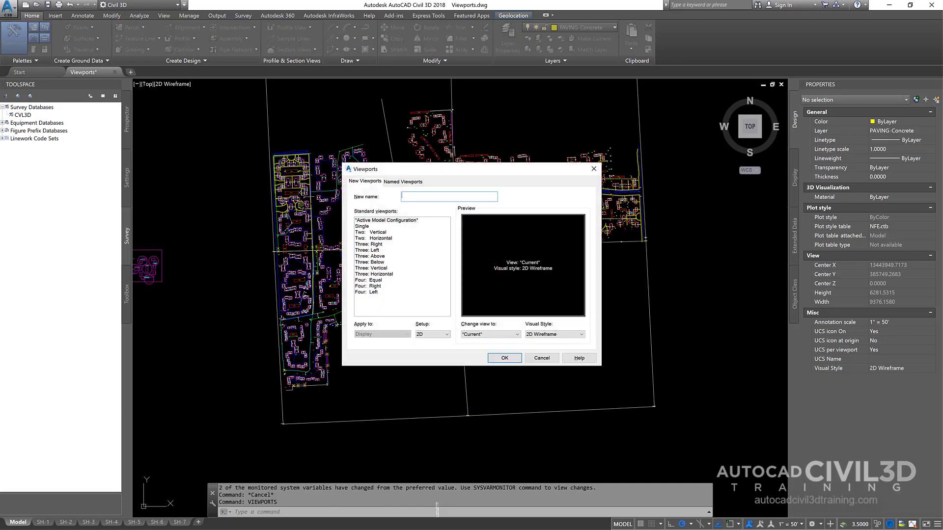
click(385, 233)
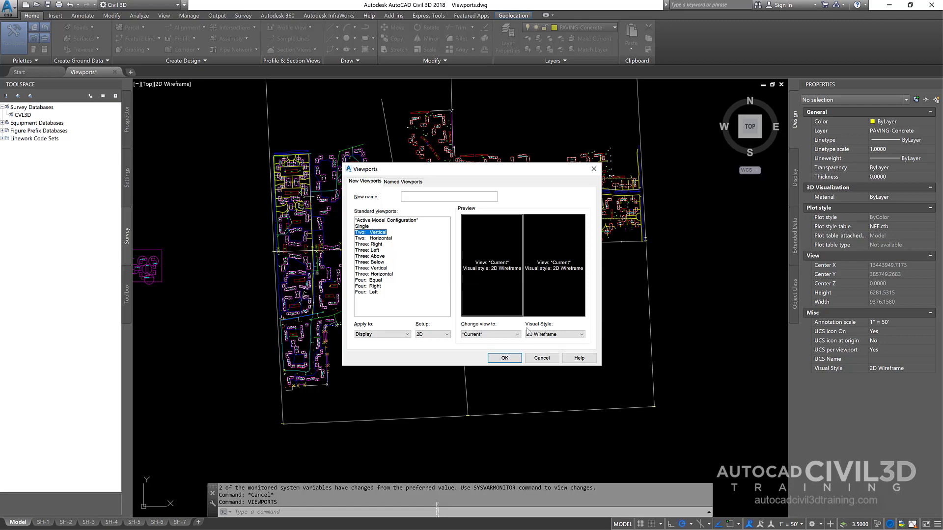
click(506, 359)
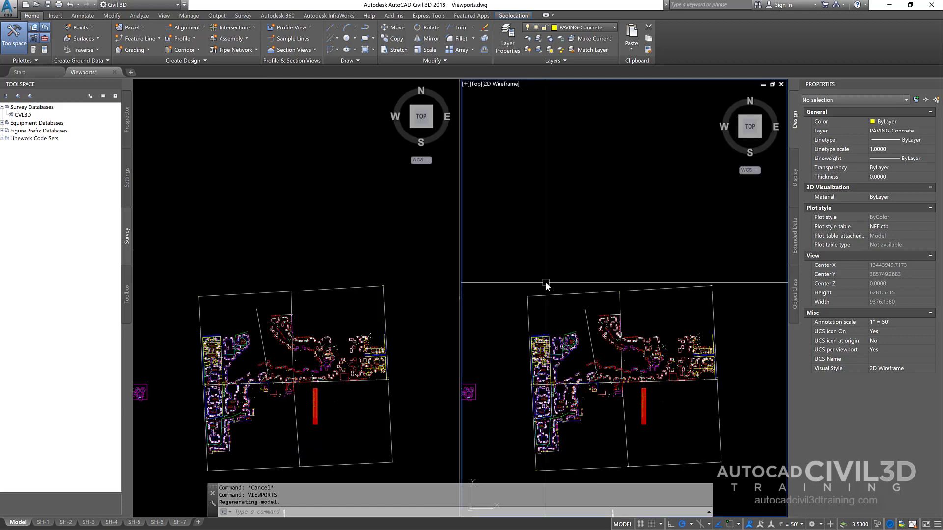
- Activate the viewport not currently in use and frame building No. 2430-2434 in it at a readable size
click(371, 264)
middle_drag(348, 307, 355, 264)
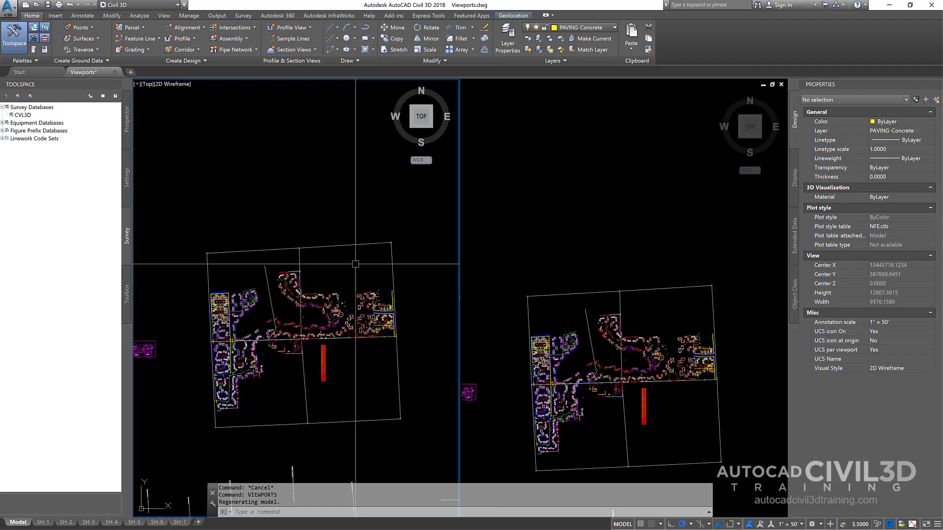
scroll(268, 333, up, 4)
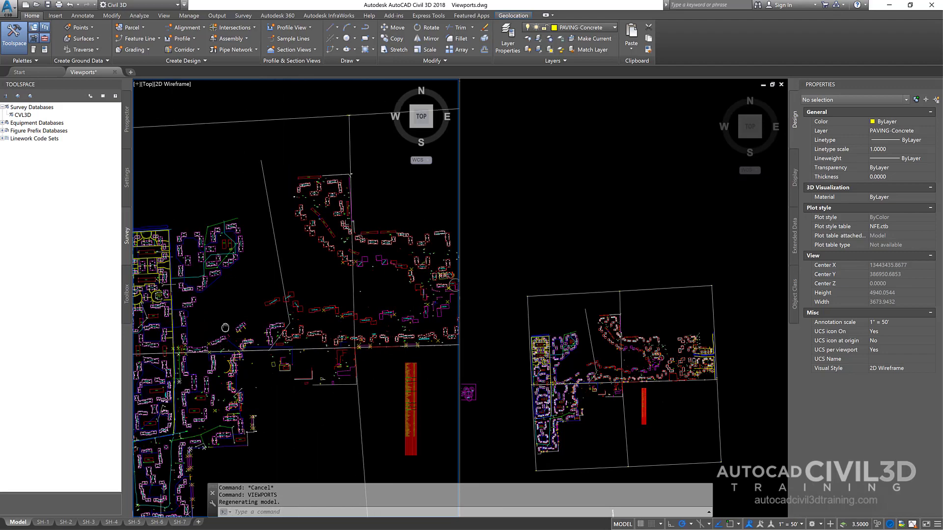
scroll(317, 273, up, 12)
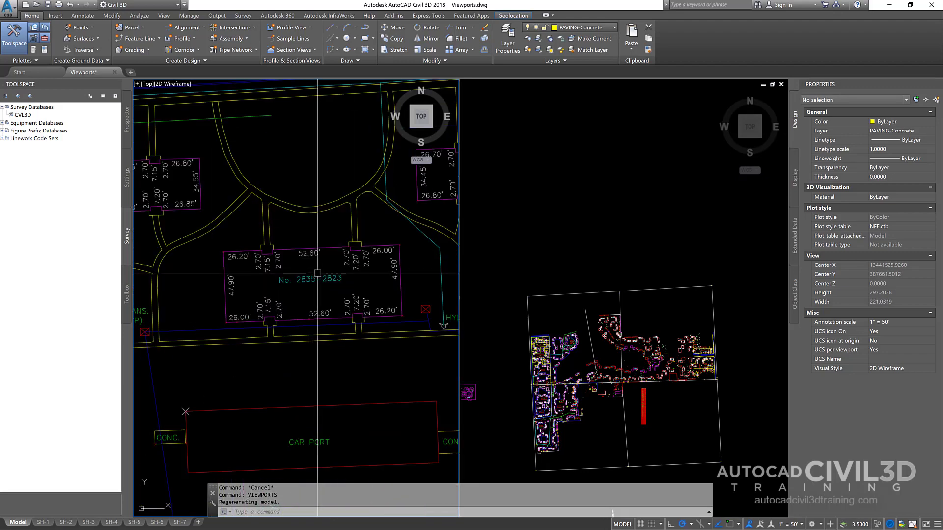
middle_drag(288, 281, 425, 286)
middle_drag(239, 302, 280, 319)
scroll(270, 322, up, 1)
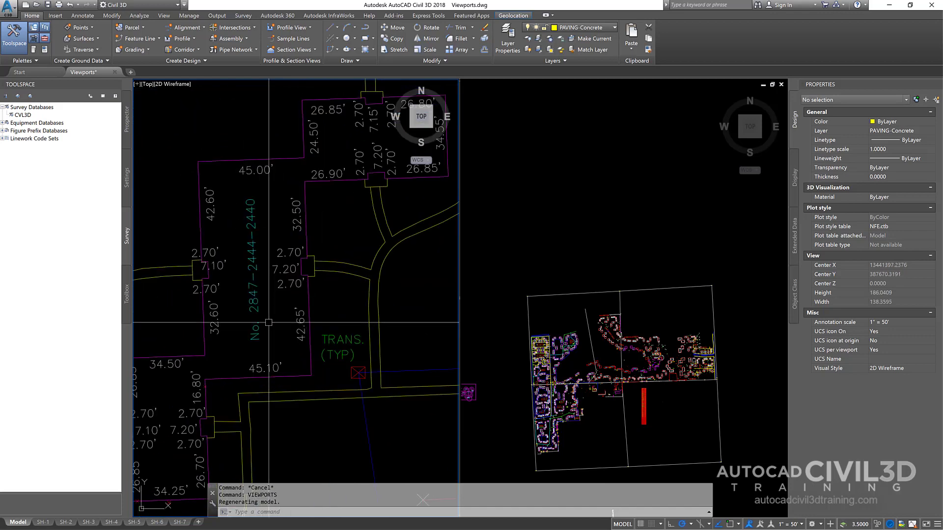
scroll(337, 273, up, 2)
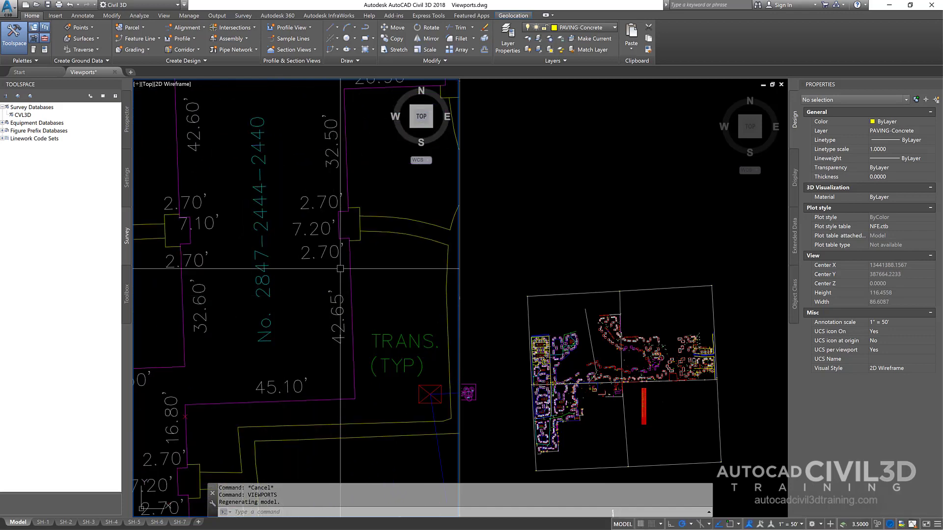
scroll(339, 269, down, 2)
middle_drag(336, 350, 347, 114)
middle_drag(371, 328, 320, 280)
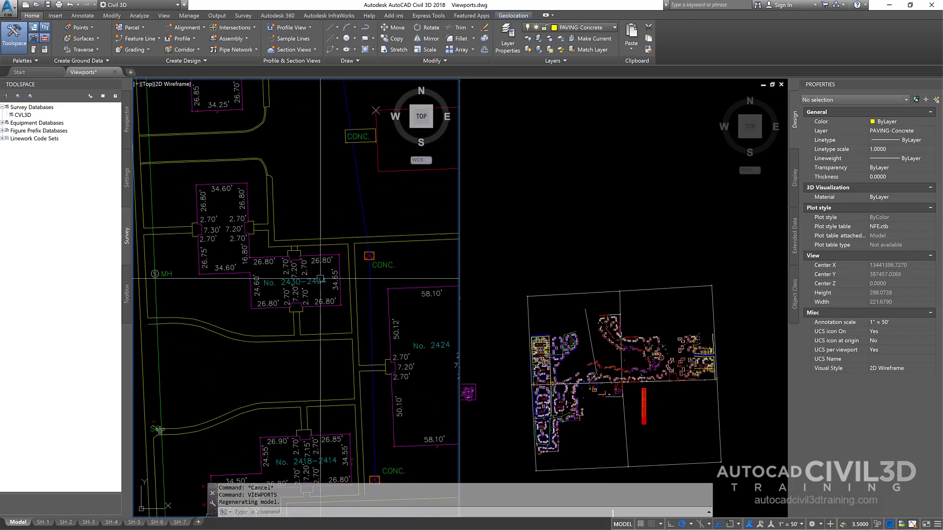
scroll(320, 278, up, 2)
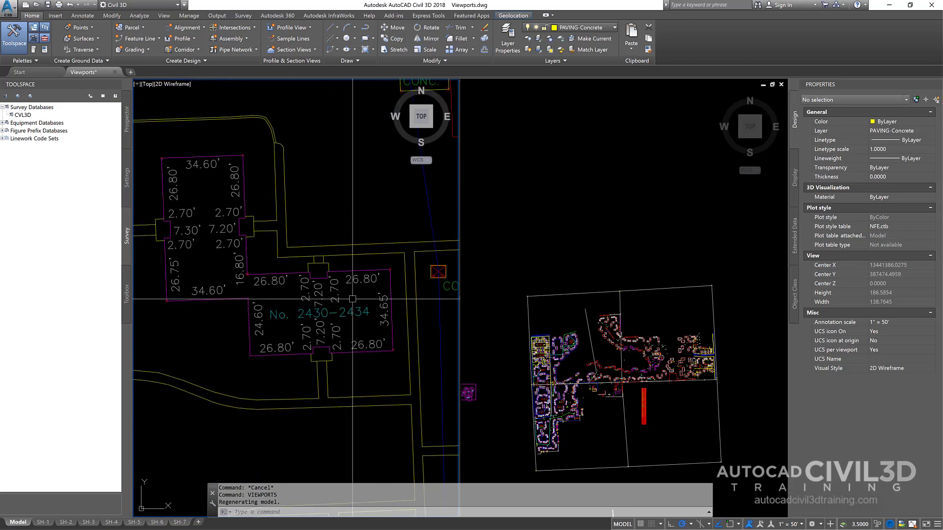
- Activate the other viewport and frame the last filled rows of the building table in it
click(683, 408)
scroll(646, 411, up, 10)
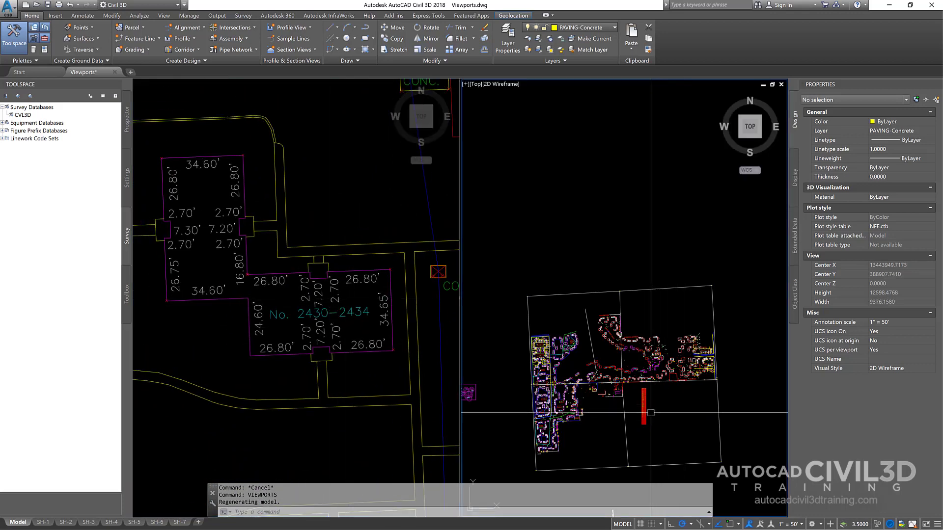
scroll(638, 305, up, 10)
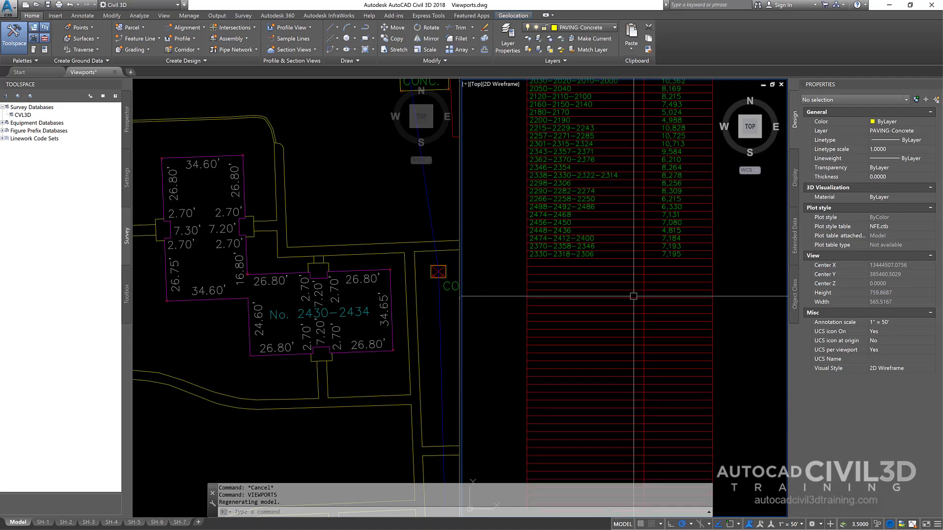
scroll(639, 297, down, 2)
scroll(640, 290, up, 2)
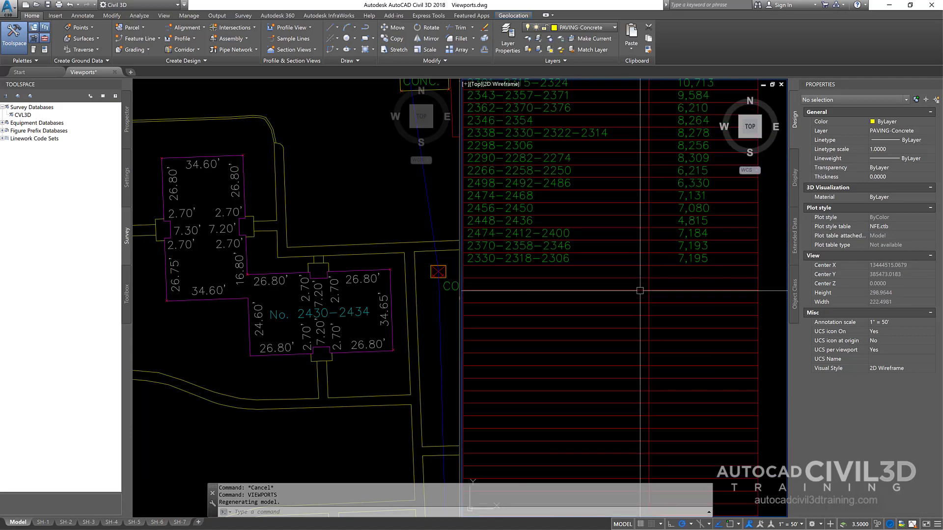
middle_drag(640, 290, 653, 284)
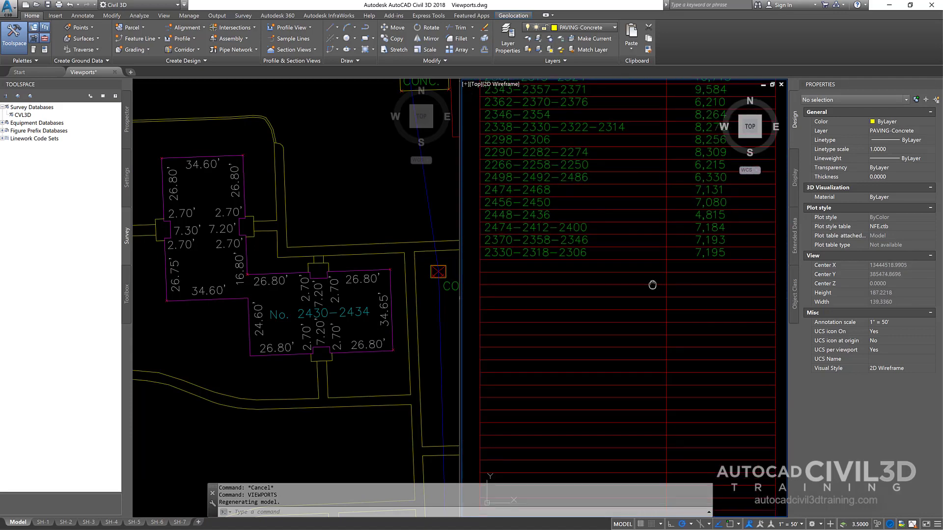
click(722, 253)
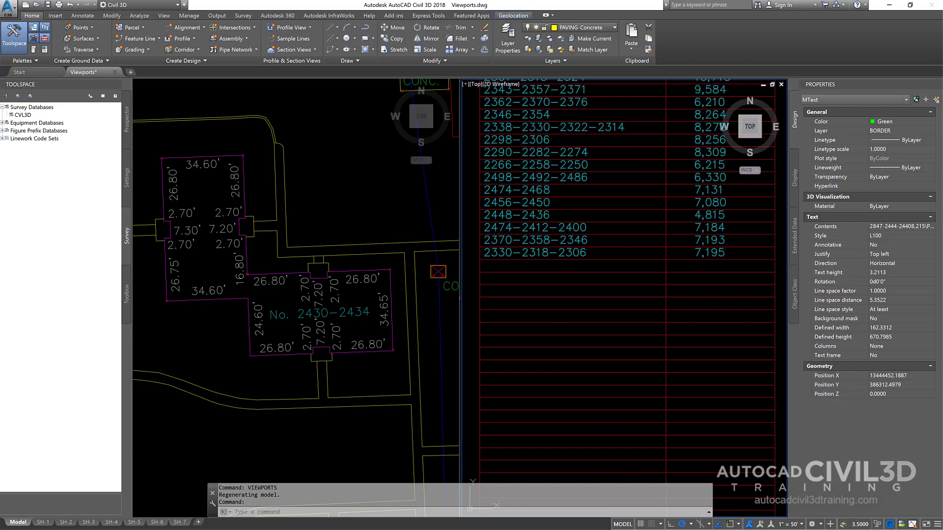
double_click(563, 355)
scroll(563, 355, down, 2)
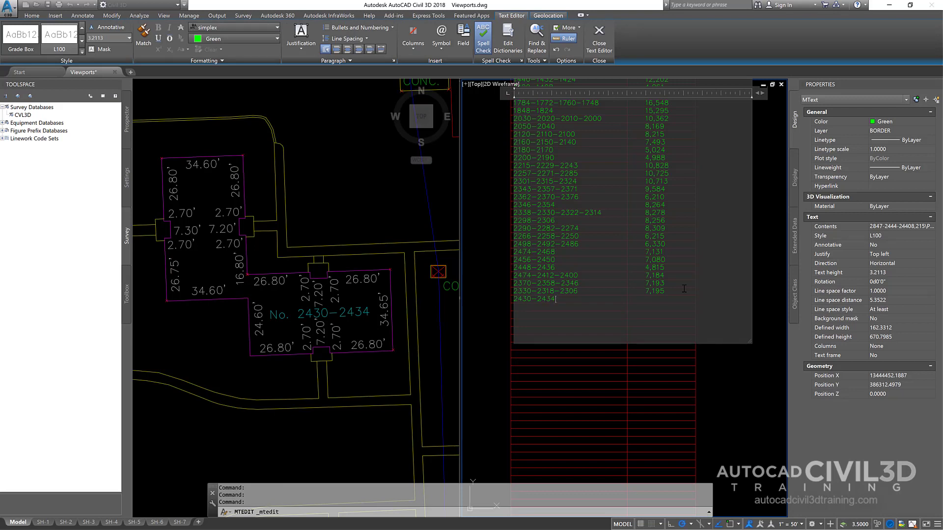
key(Tab)
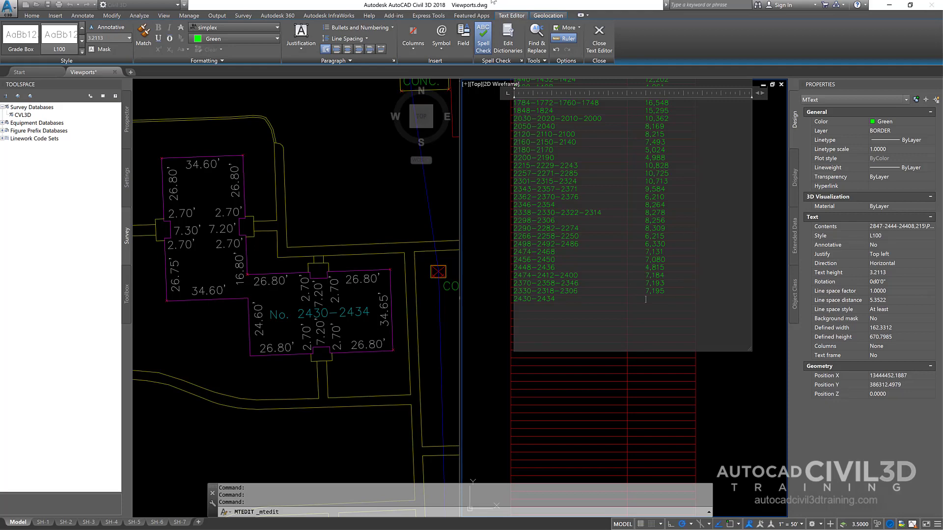
click(600, 43)
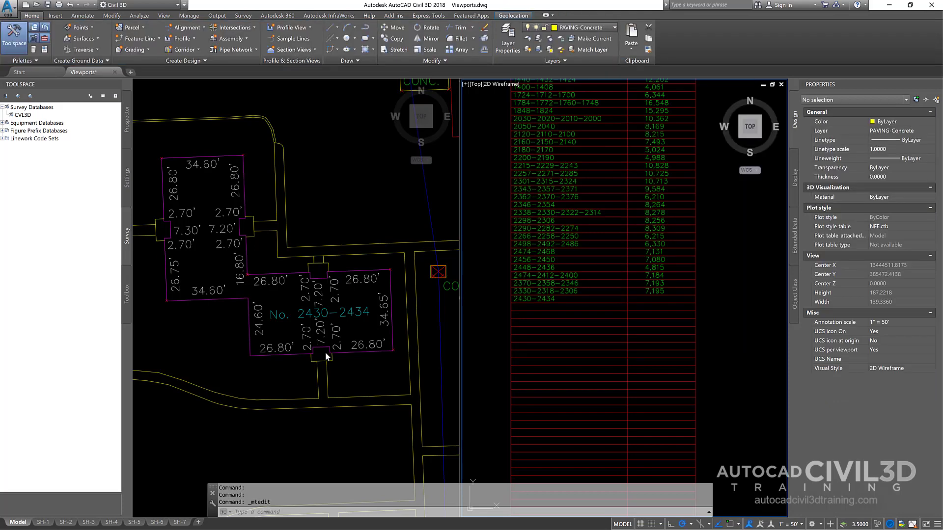
- Look up the area of building No. 2430-2434 from its outline polyline and enter 4134 in the second column of its table row
click(399, 304)
click(387, 292)
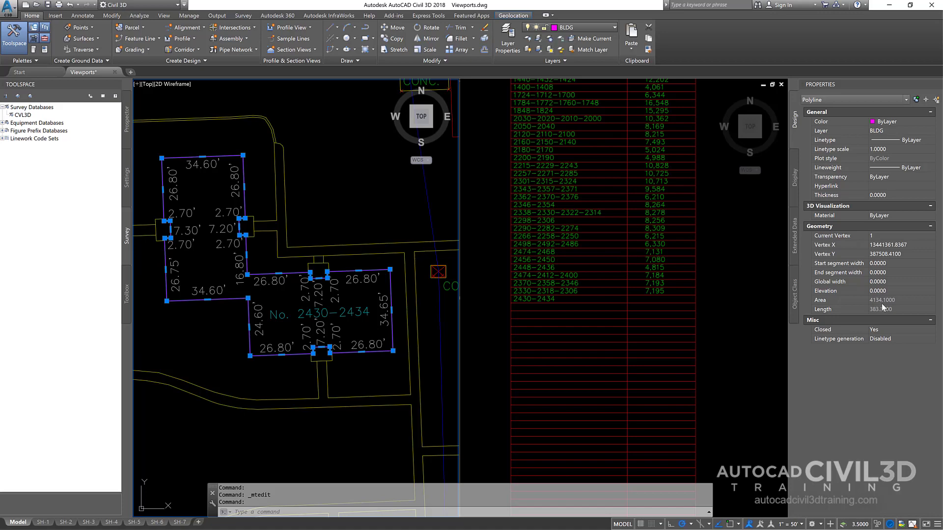
click(721, 309)
scroll(646, 309, up, 2)
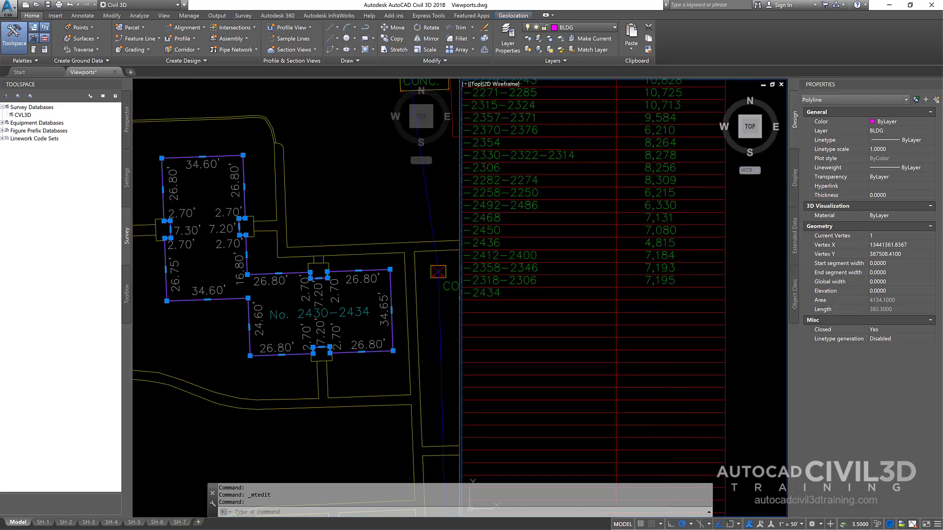
click(673, 280)
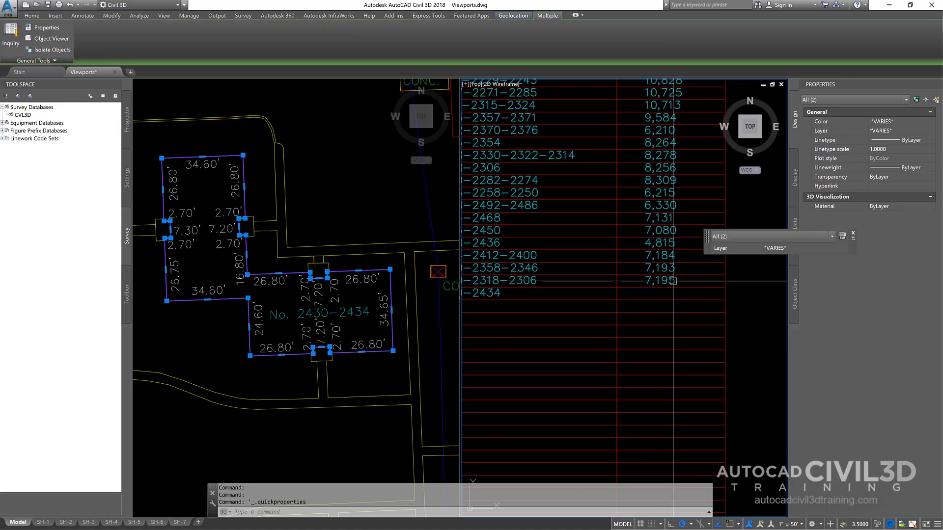
key(Escape)
key(Escape)
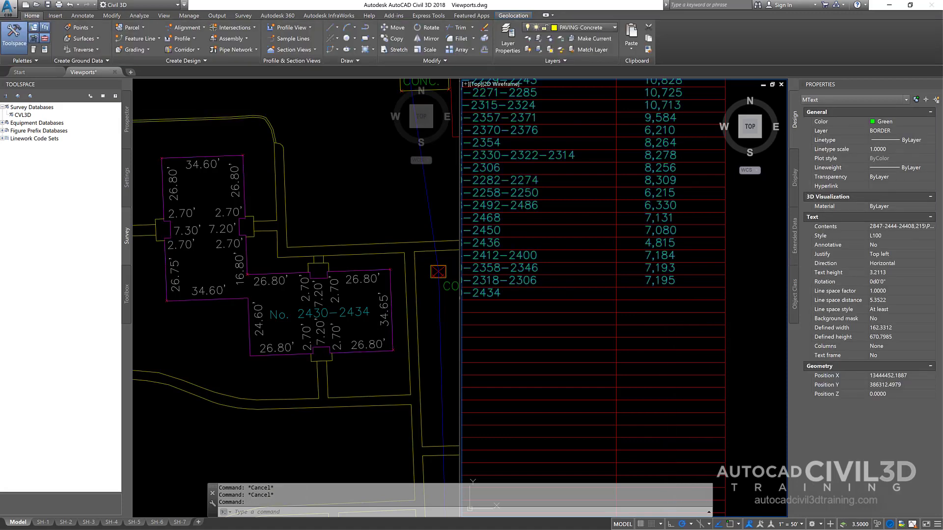
double_click(677, 280)
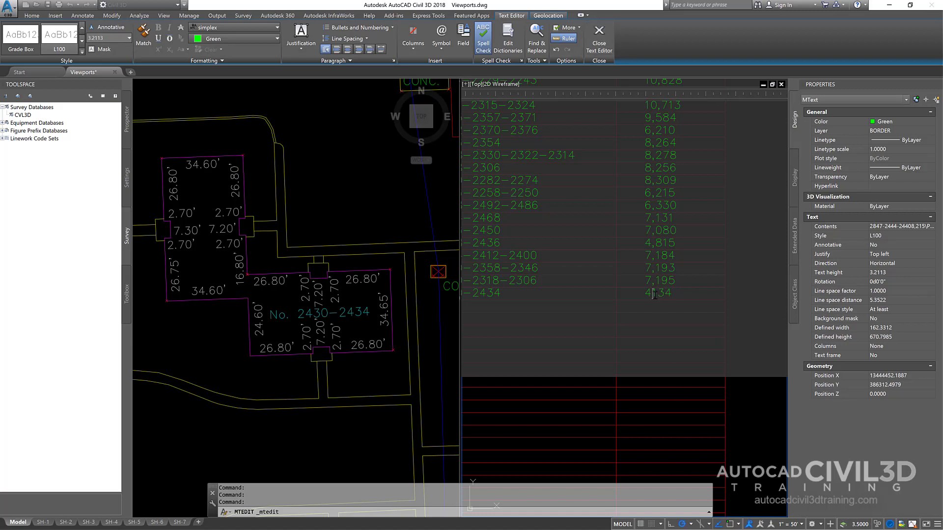
click(600, 44)
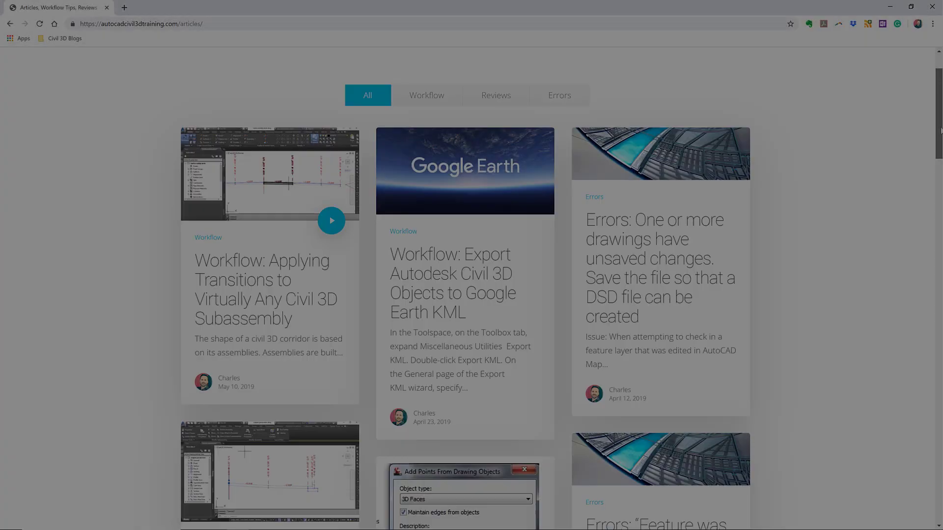
scroll(472, 265, down, 3)
drag(941, 146, 940, 166)
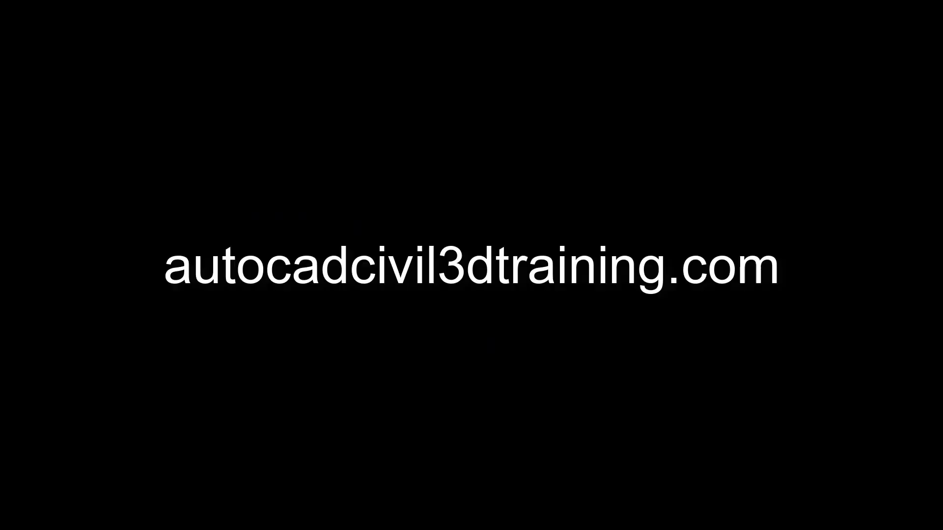